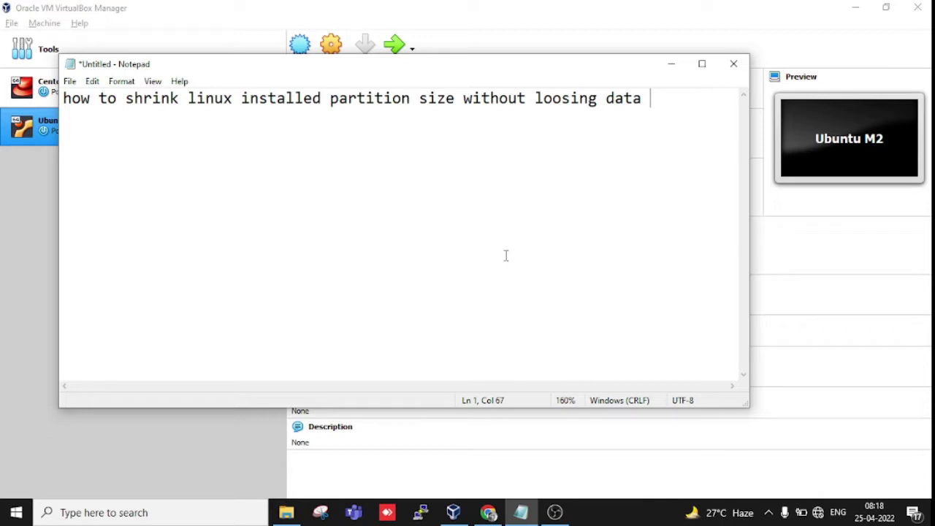
- Locate the gparted-live-1.1.0-5-amd64 disc image on New Volume (D:) in File Explorer
left_click(286, 512)
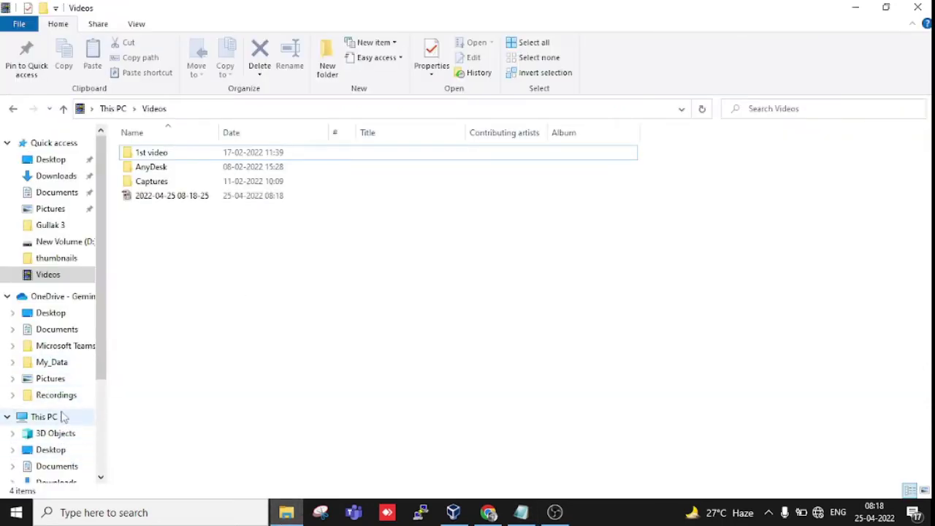
scroll(63, 416, "down", 2)
left_click(63, 472)
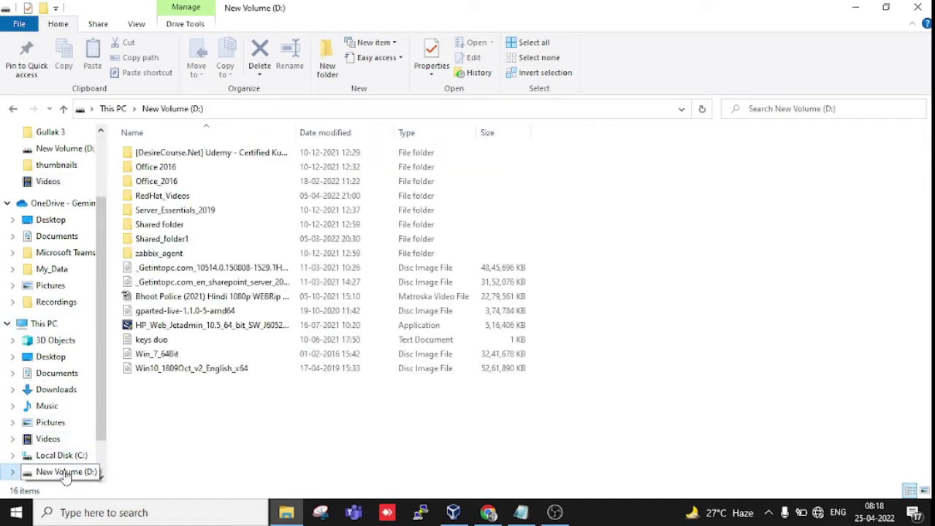
left_click(219, 311)
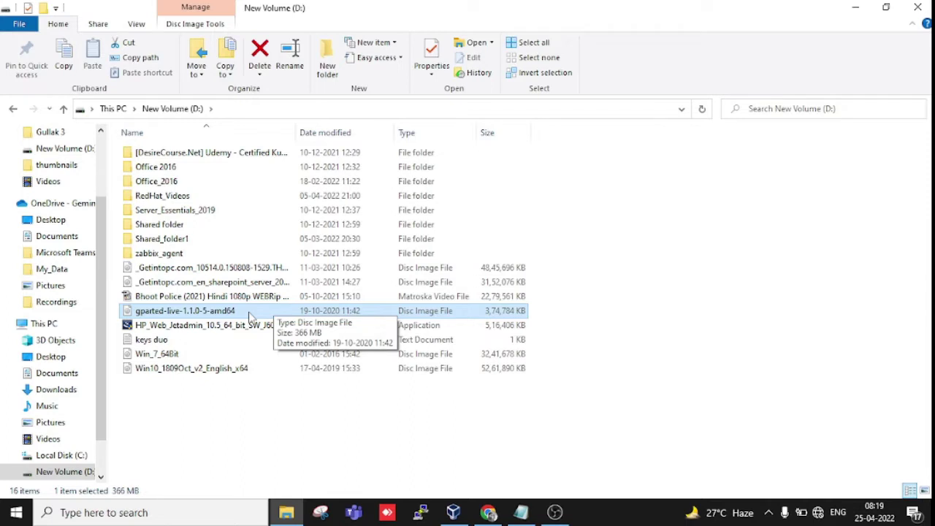
- Switch to VirtualBox and check in the Ubuntu M2 system settings that Optical precedes Hard Disk in the boot order
left_click(453, 512)
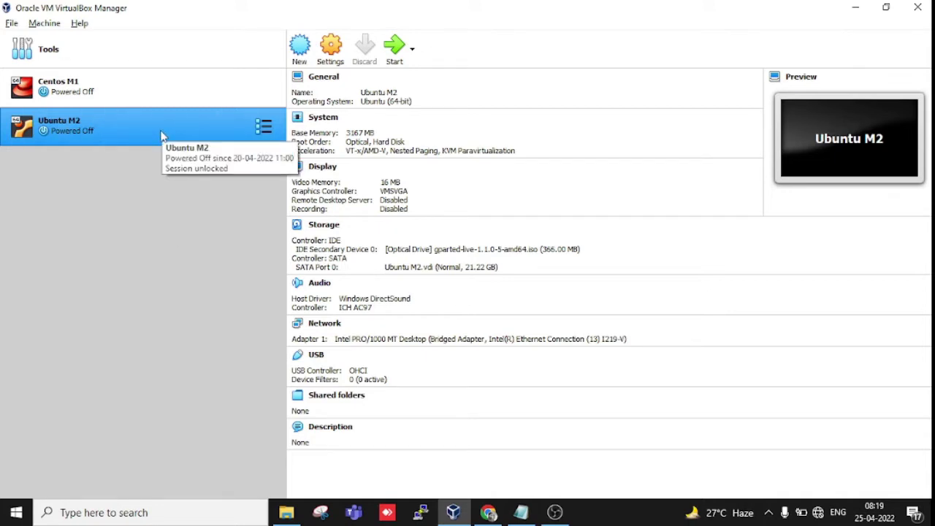
left_click(336, 51)
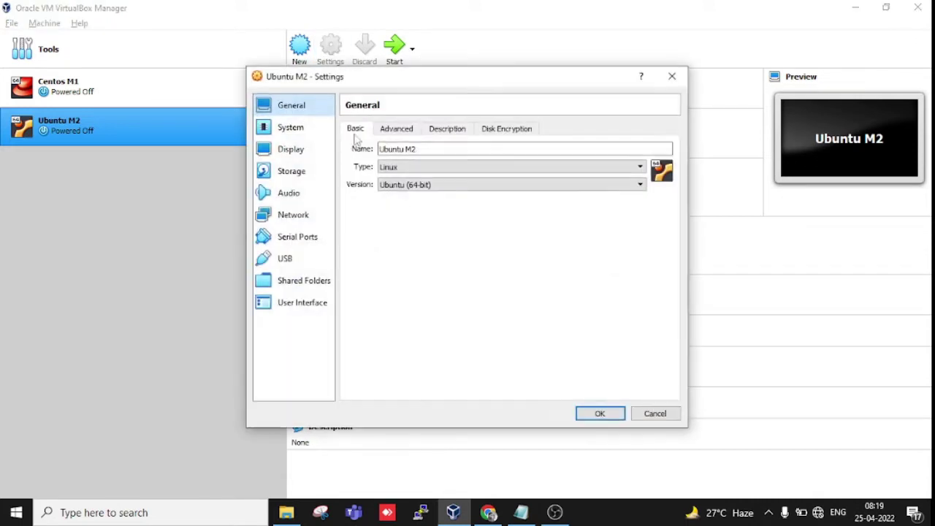
left_click(297, 130)
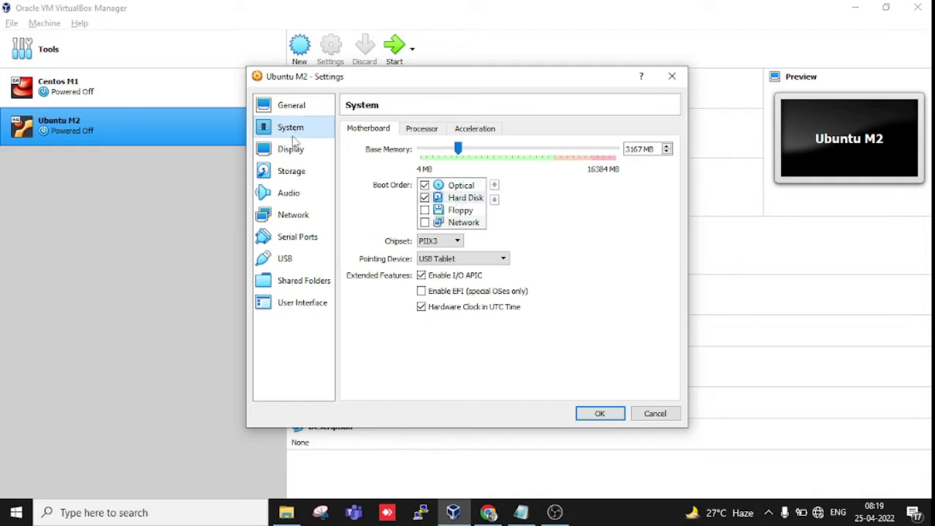
left_click(458, 189)
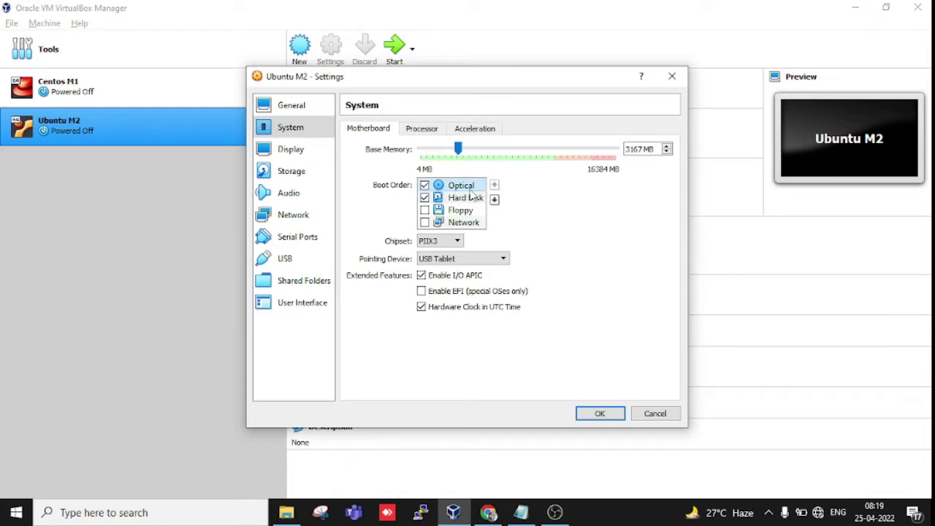
left_click(463, 199)
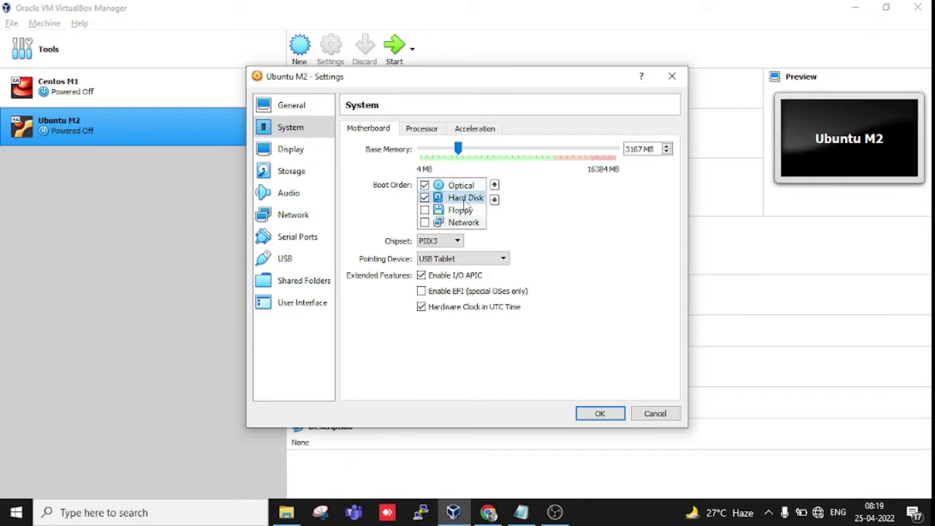
left_click(466, 188)
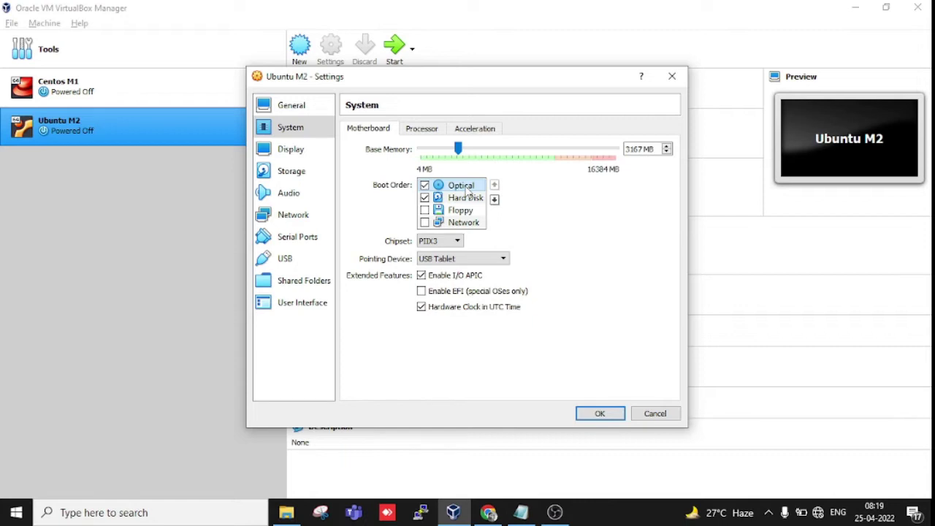
- Load gparted-live-1.1.0-5-amd64 from New Volume (D:) into the Ubuntu M2 optical drive, check the Ubuntu M2.vdi disk and save the settings
left_click(301, 174)
left_click(393, 160)
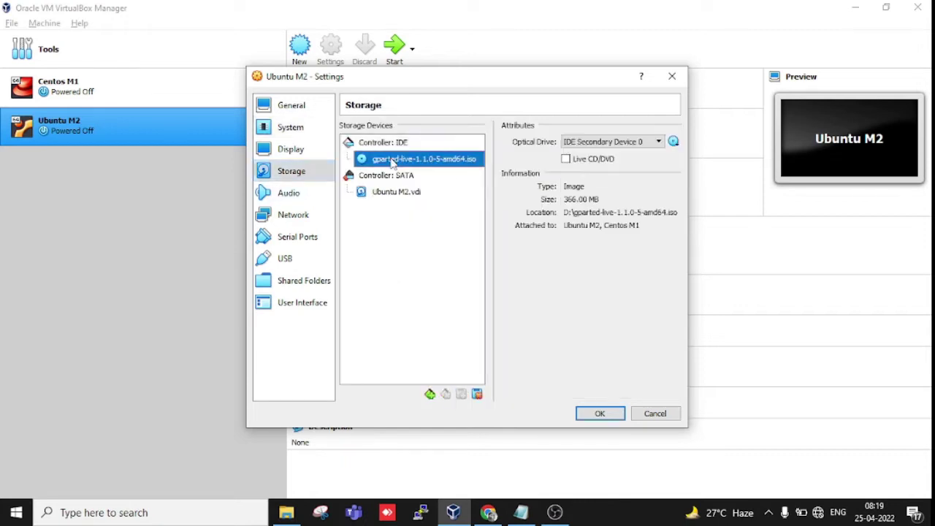
left_click(673, 142)
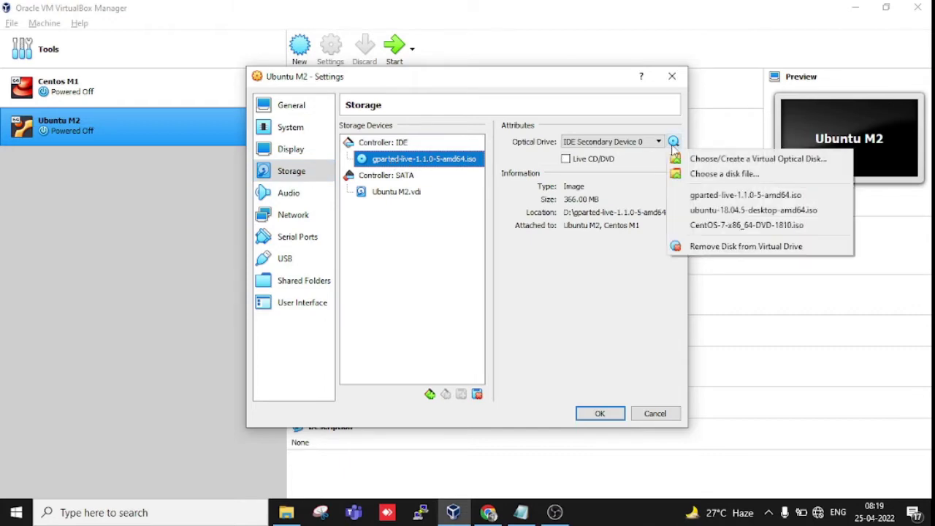
left_click(720, 176)
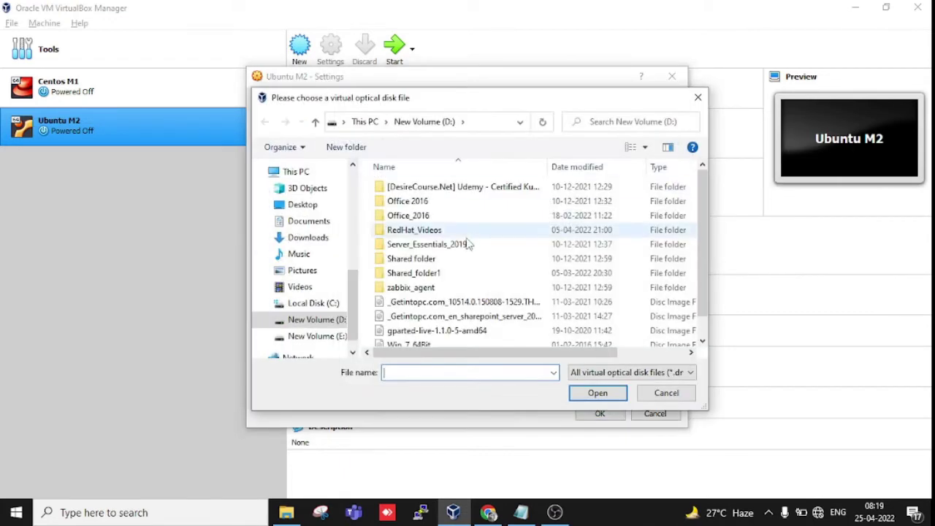
scroll(449, 303, "down", 1)
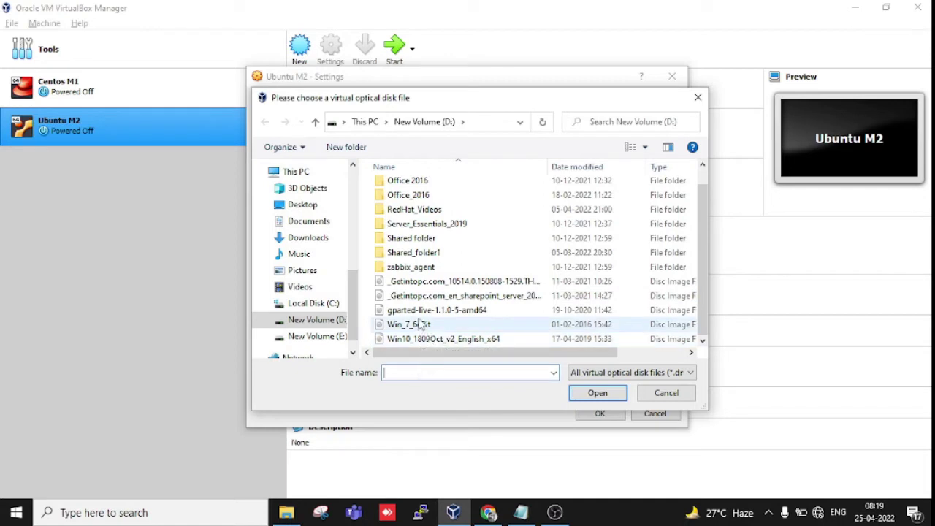
left_click(434, 309)
left_click(598, 394)
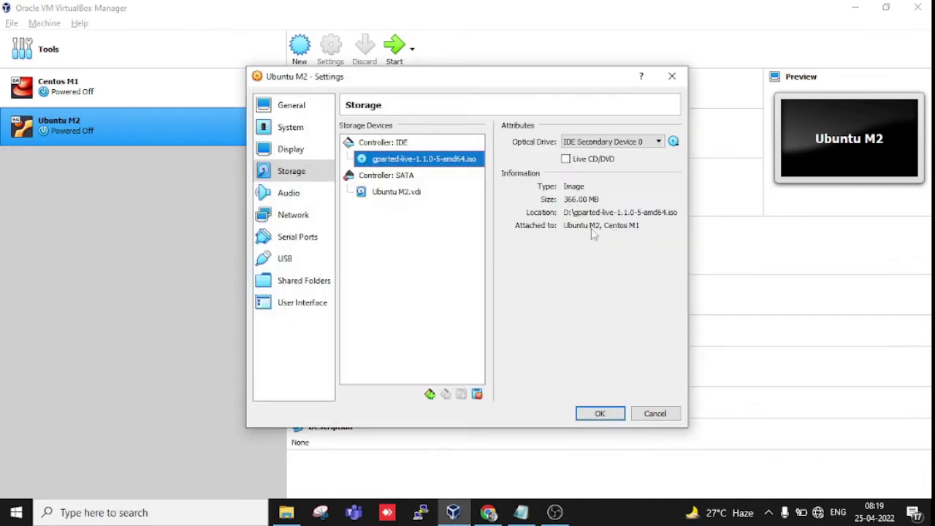
left_click(387, 193)
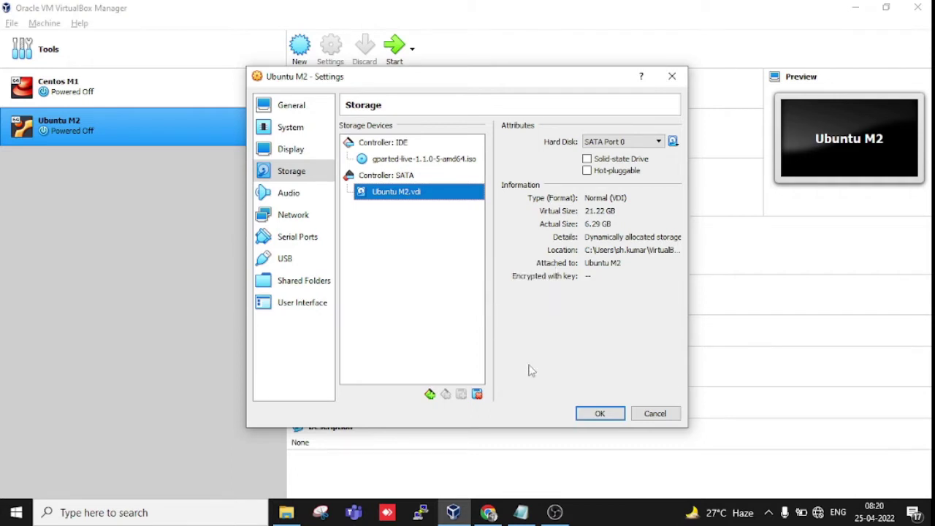
left_click(599, 413)
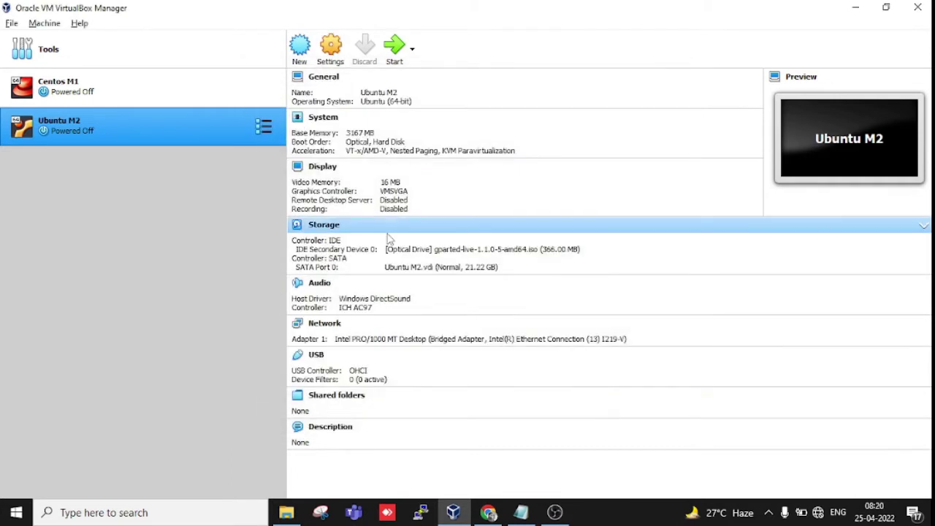
- Start the Ubuntu M2 virtual machine and boot into GParted with "Don't touch keymap", language 33 (US English) and mode 0
double_click(195, 133)
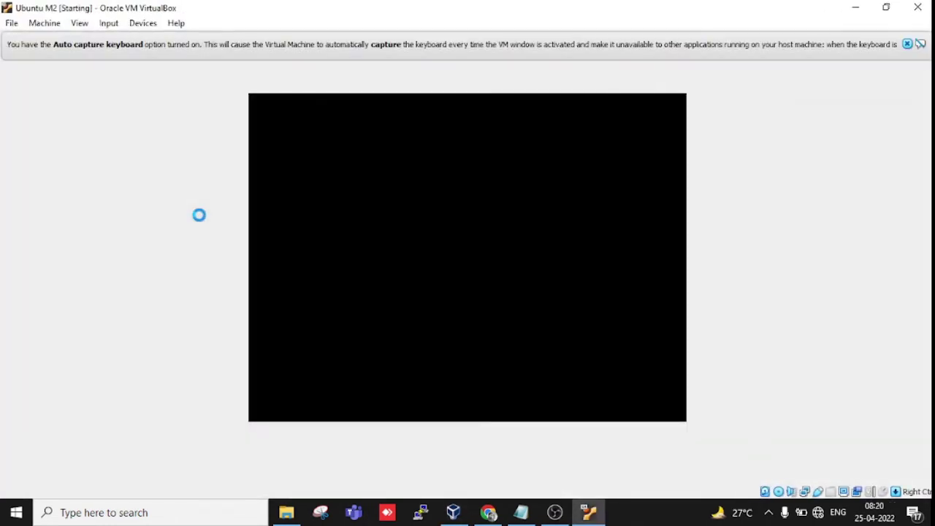
left_click(907, 45)
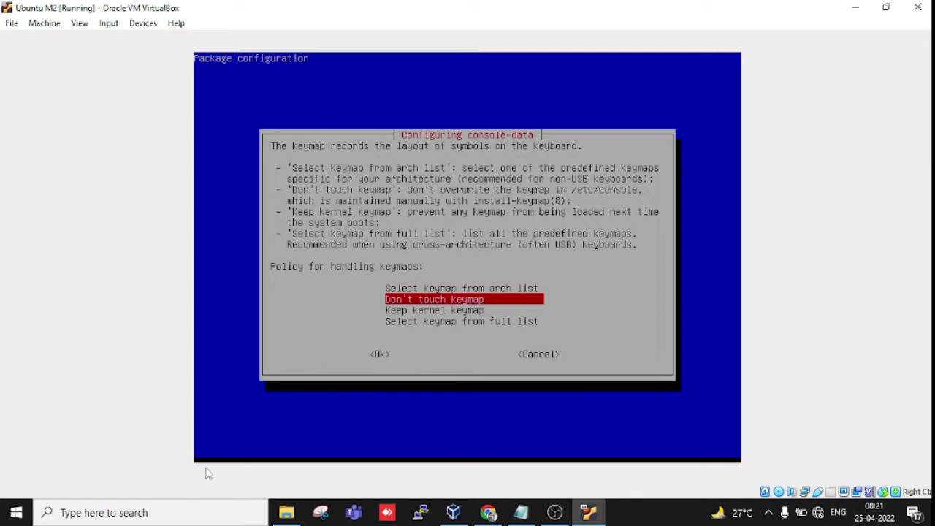
key("Tab")
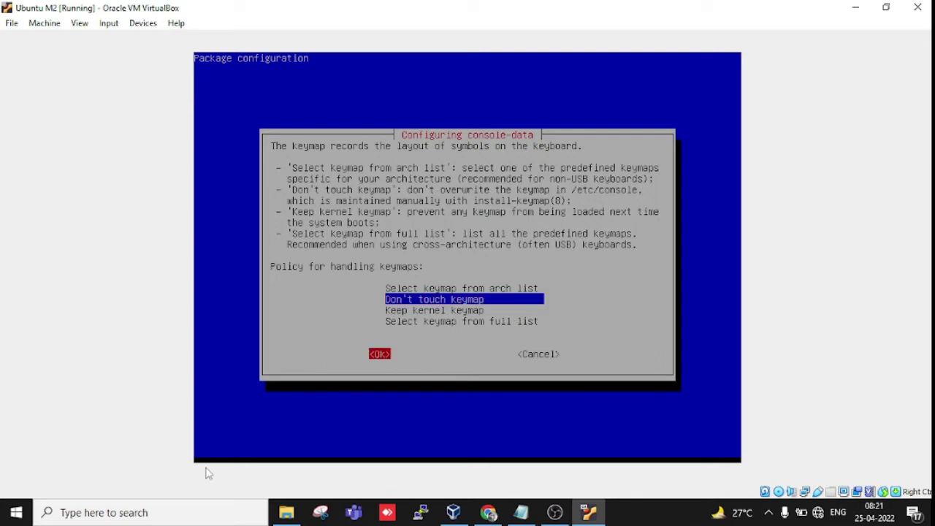
key("Return")
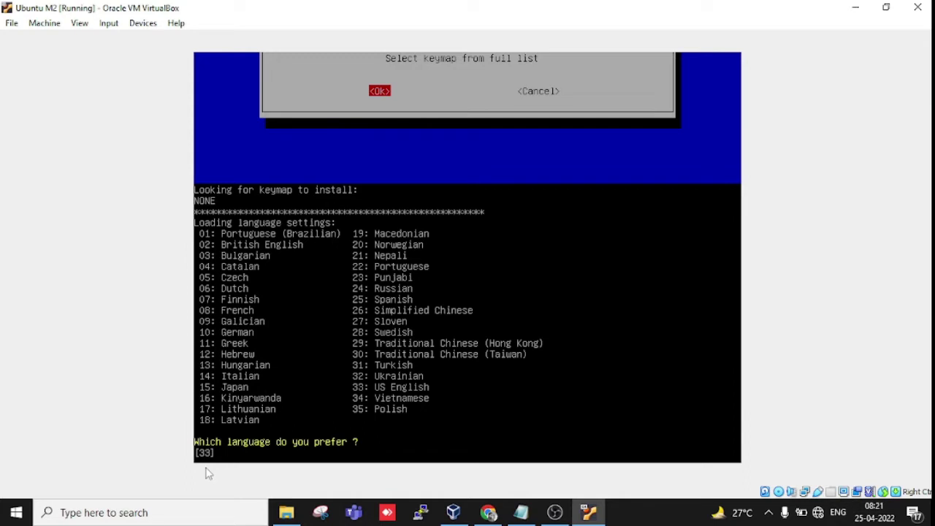
key("Return")
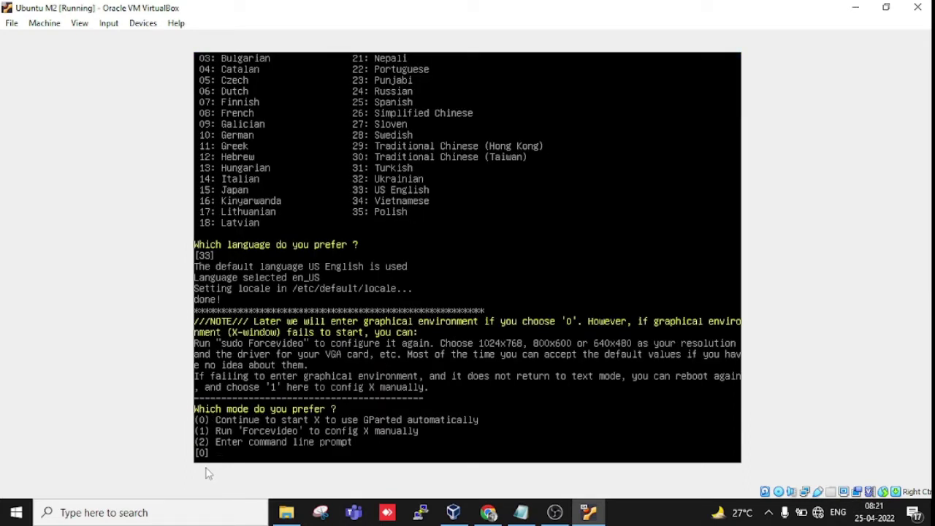
key("Return")
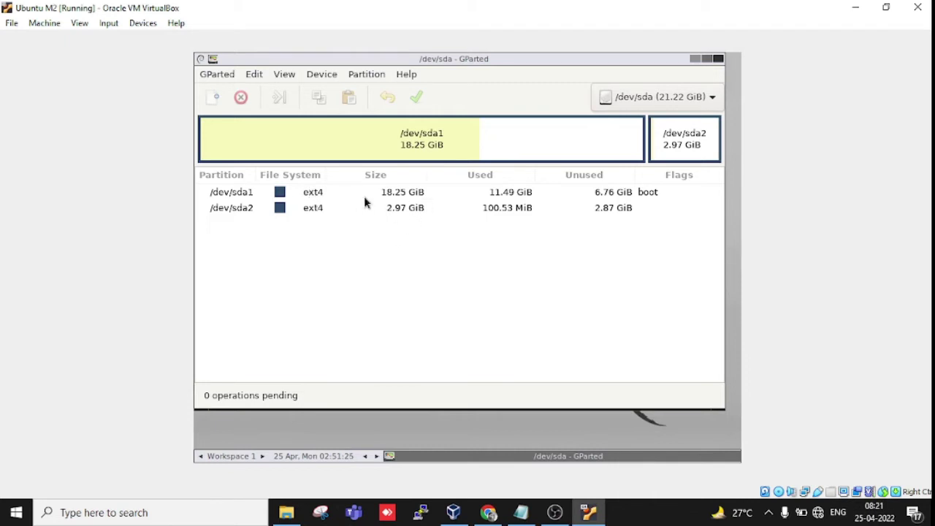
left_click(313, 196)
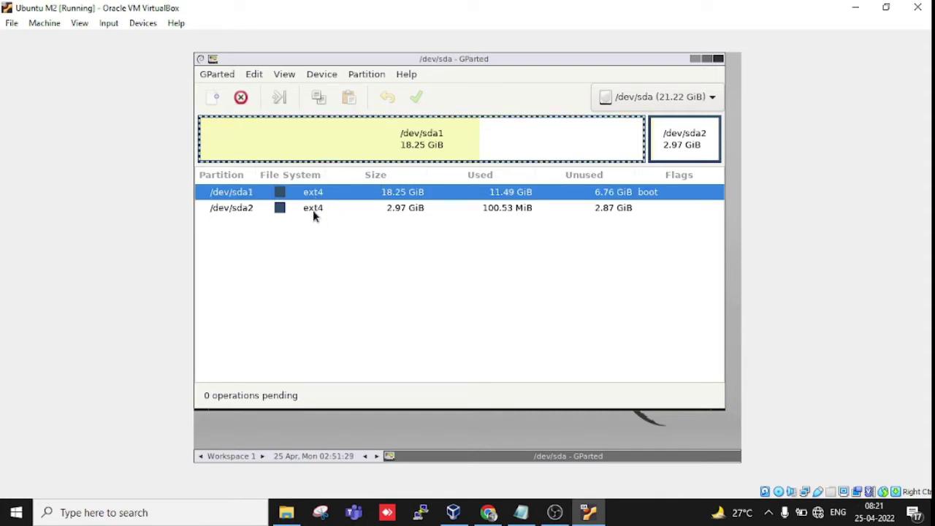
left_click(317, 211)
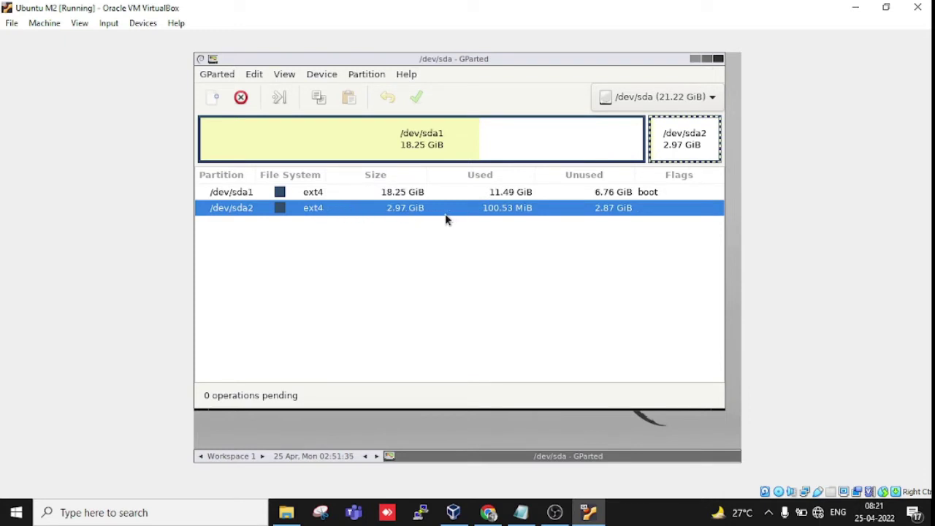
left_click(308, 193)
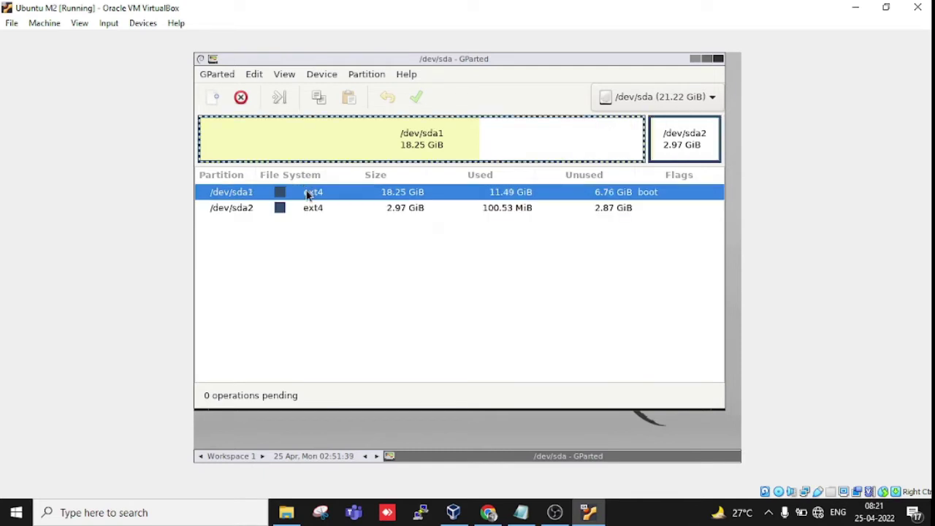
right_click(307, 192)
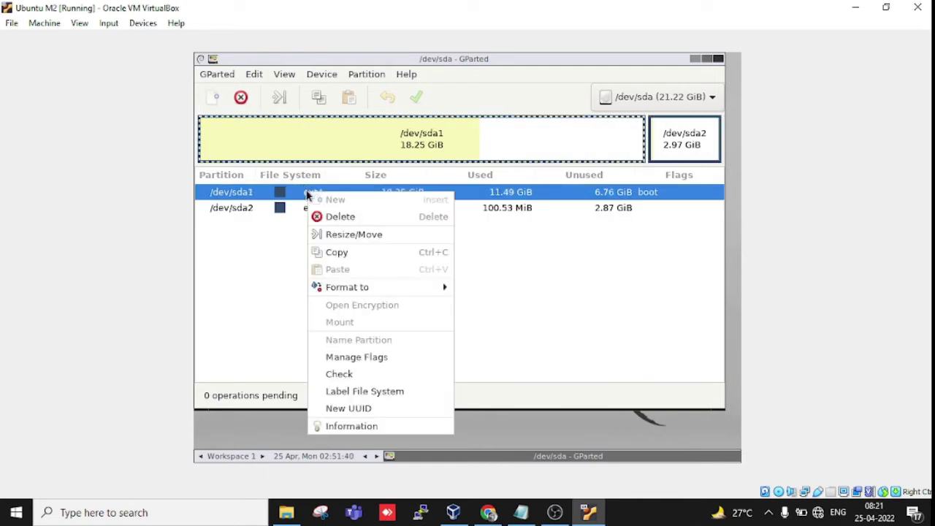
left_click(355, 235)
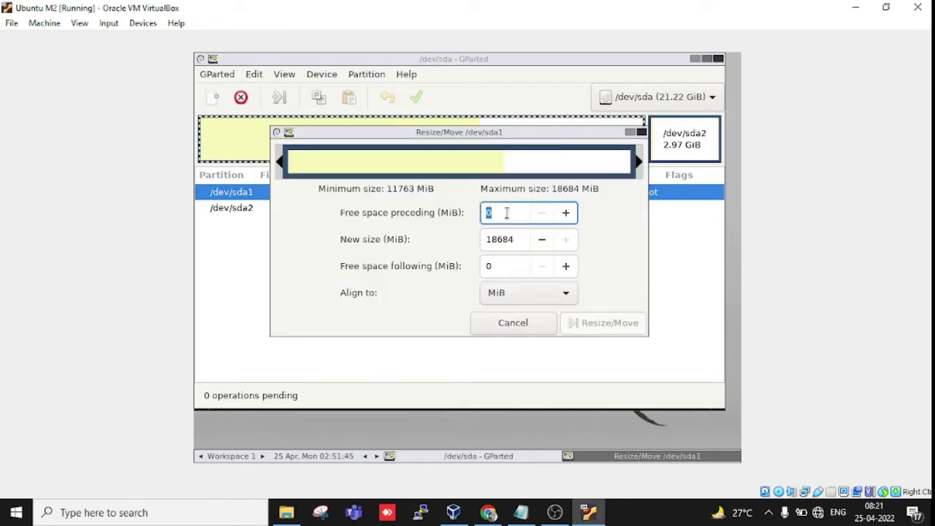
left_click(566, 214)
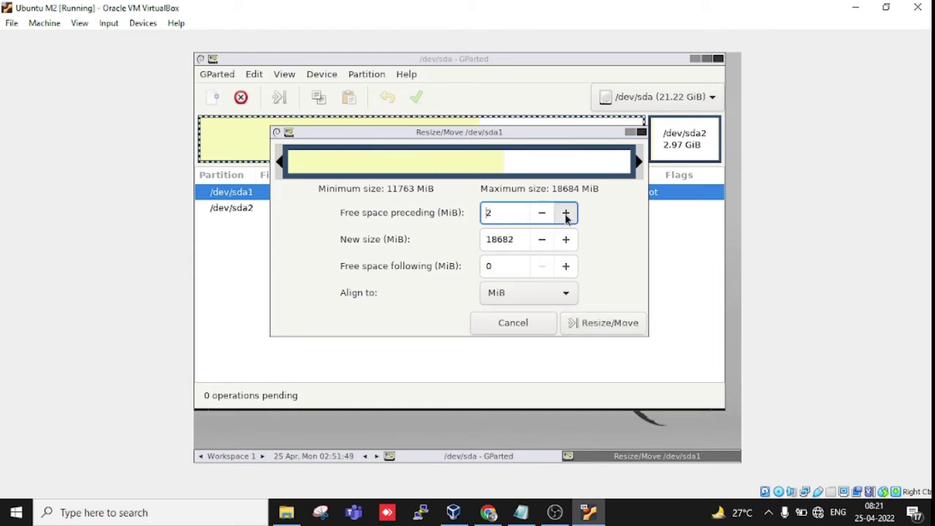
left_click(566, 214)
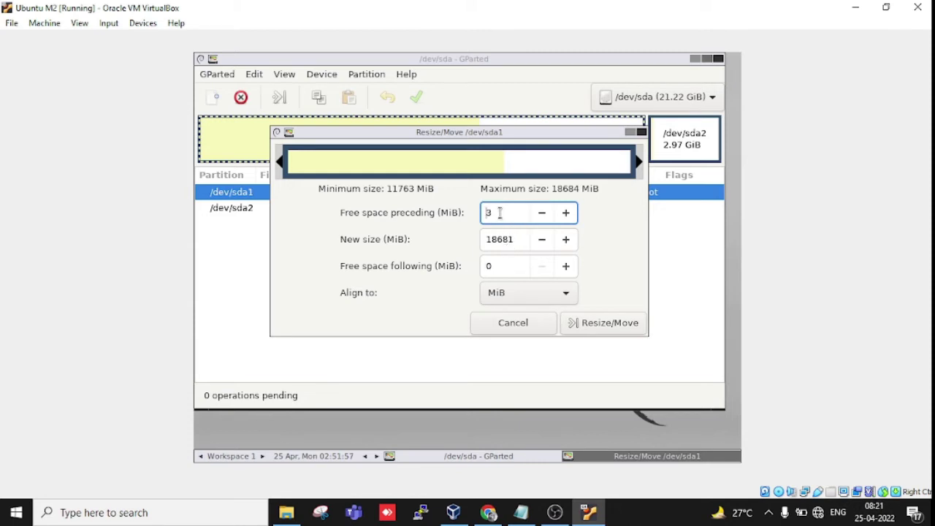
key("Delete")
left_click(536, 328)
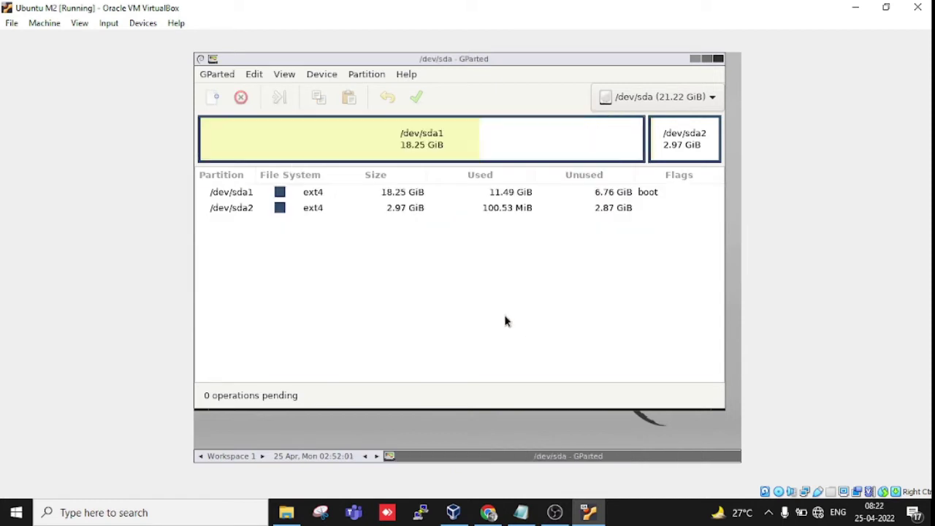
- Queue a resize of /dev/sda1 with 2000 MiB of free space preceding it and a new size of 16684 MiB
left_click(338, 195)
right_click(336, 194)
left_click(368, 240)
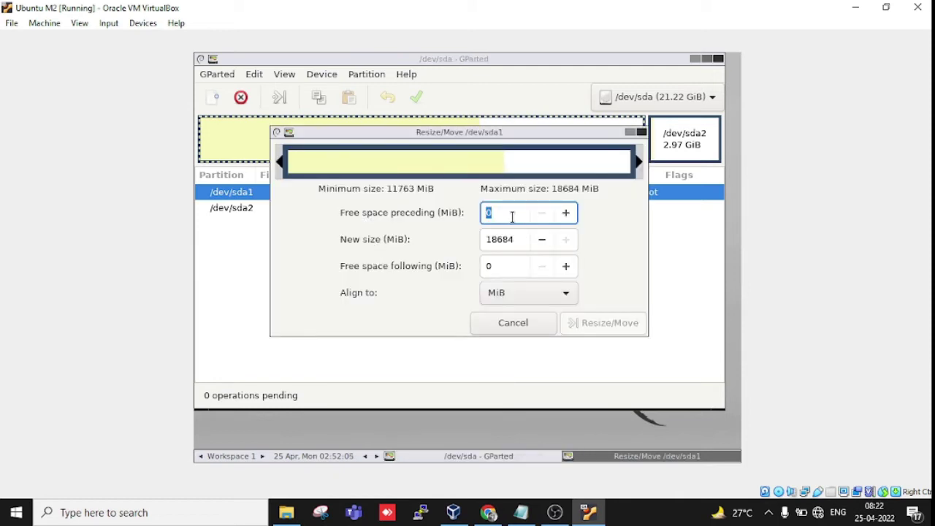
type("2000")
left_click(497, 241)
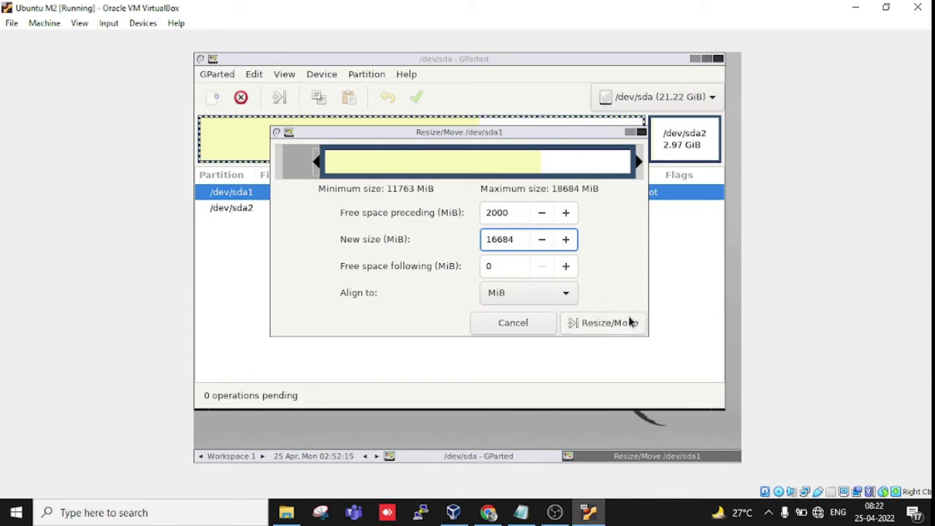
left_click(592, 322)
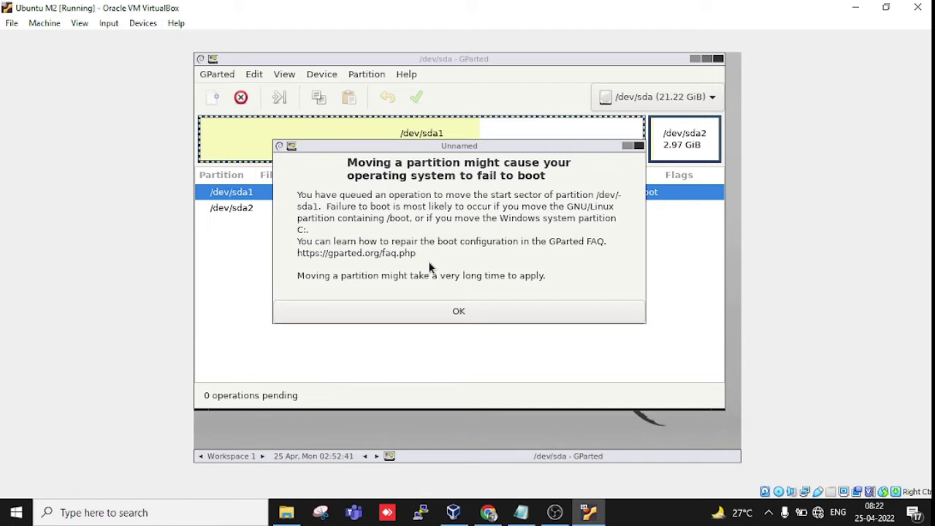
left_click(456, 313)
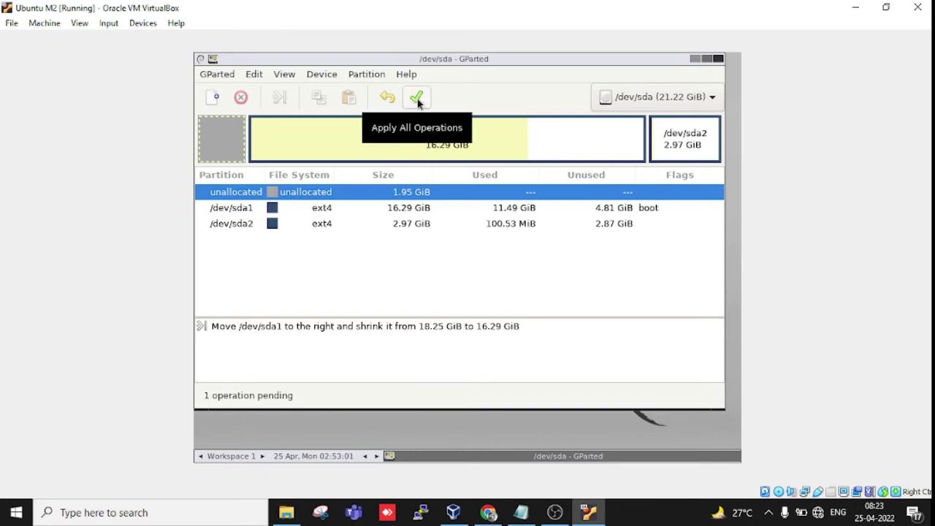
- Apply the pending move and shrink of /dev/sda1 and dismiss the progress report
left_click(417, 99)
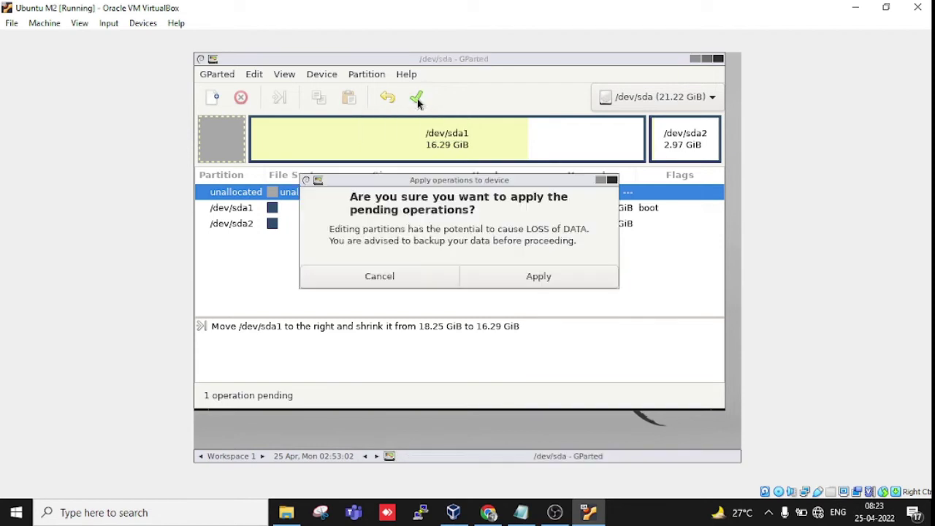
left_click(521, 277)
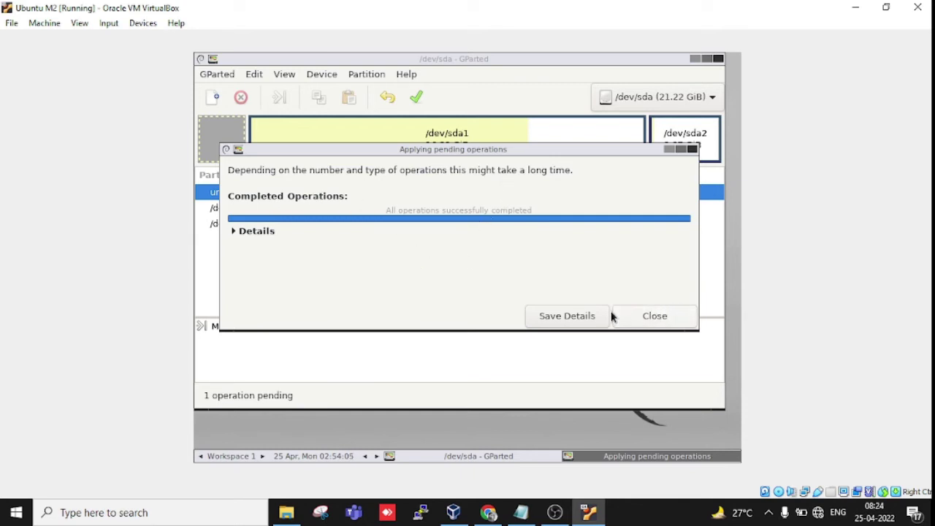
left_click(652, 318)
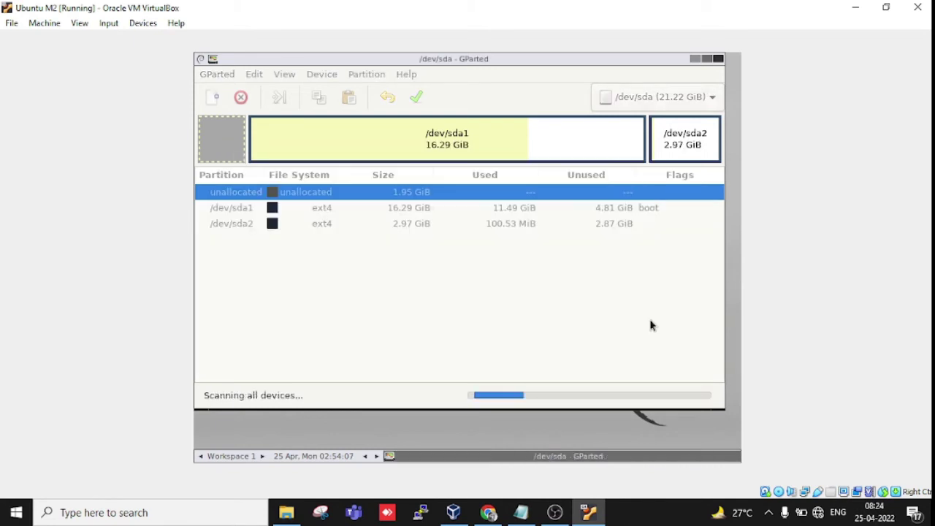
- Queue a 2000 MiB primary ext4 partition labelled "newly created" in the unallocated space before /dev/sda1
right_click(348, 195)
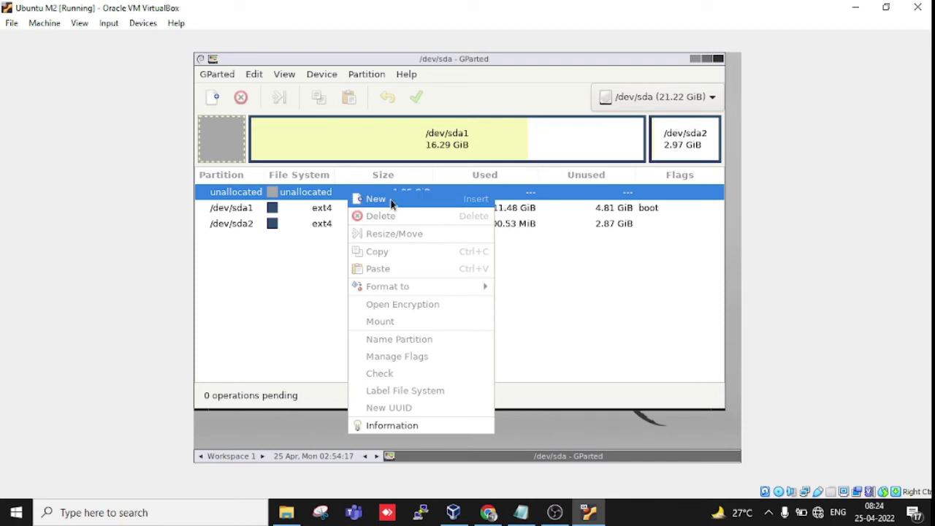
left_click(382, 199)
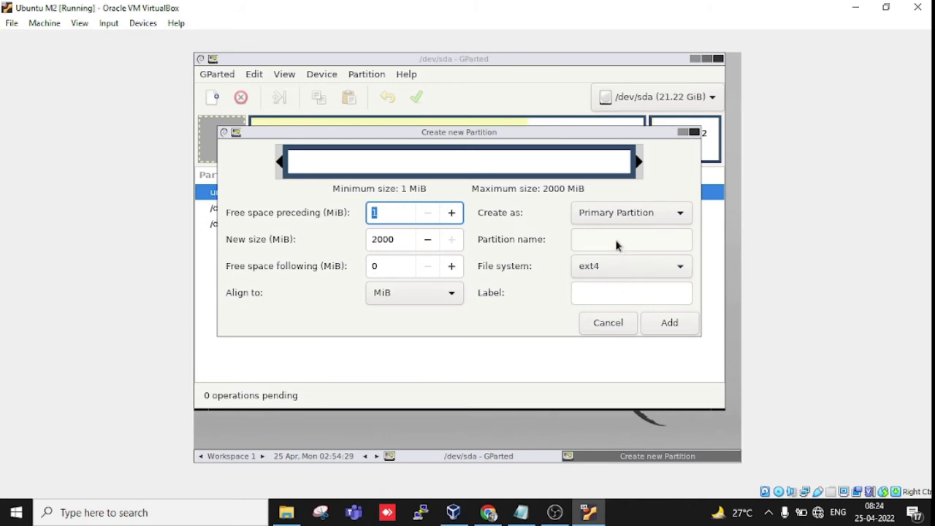
left_click(607, 291)
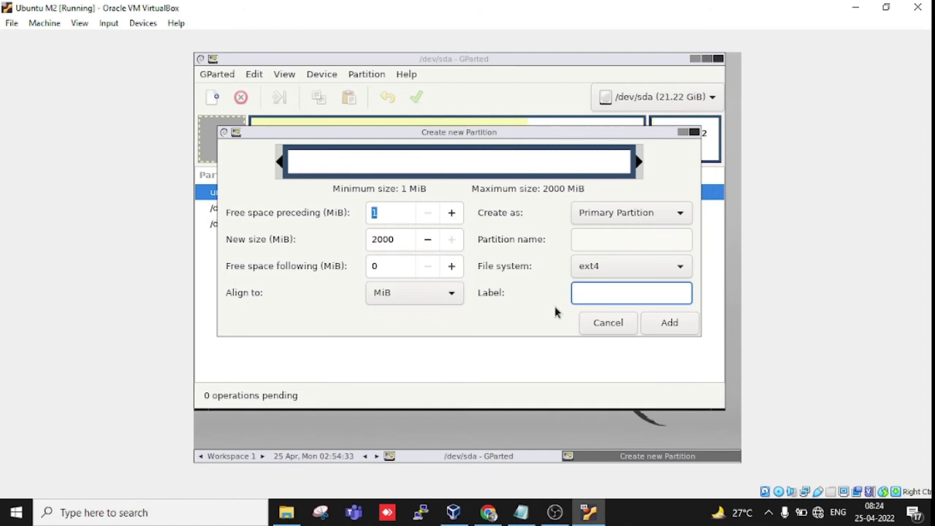
type("newly created")
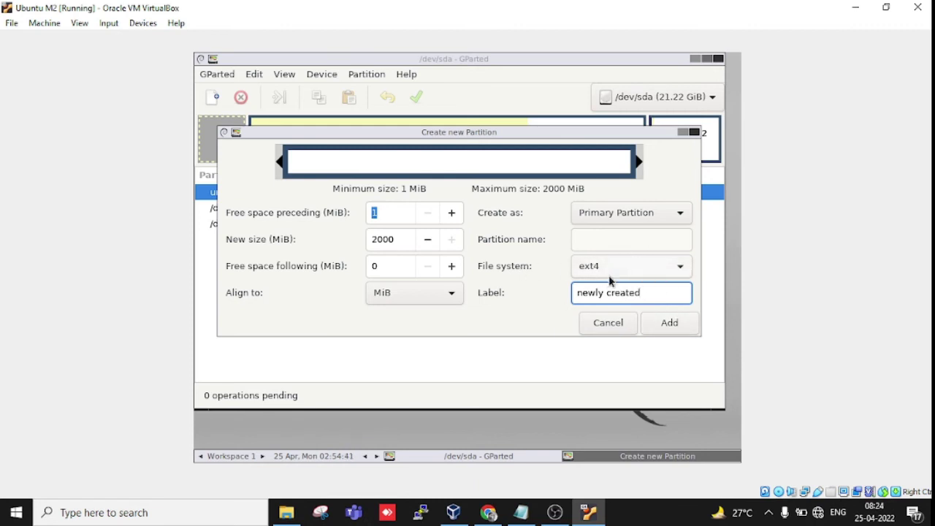
left_click(667, 329)
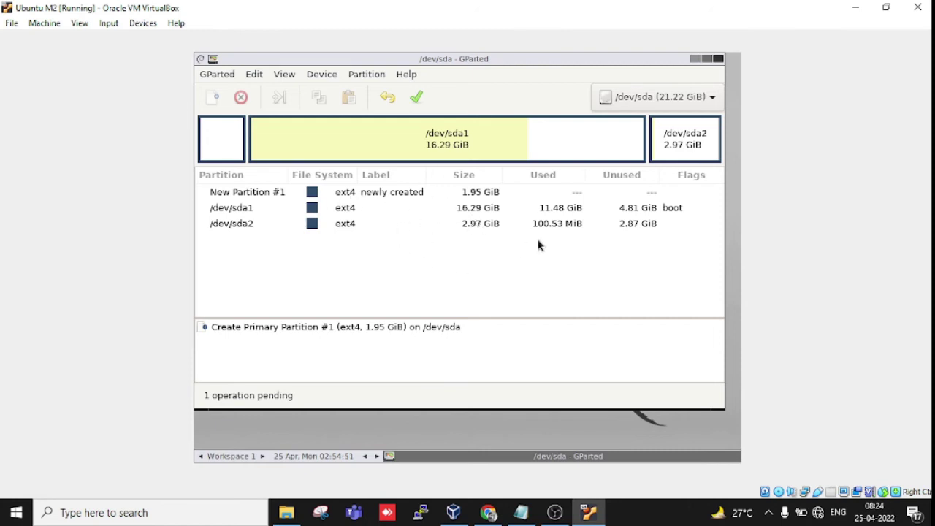
- Apply the pending creation of the "newly created" partition and dismiss the progress report
left_click(415, 97)
left_click(530, 276)
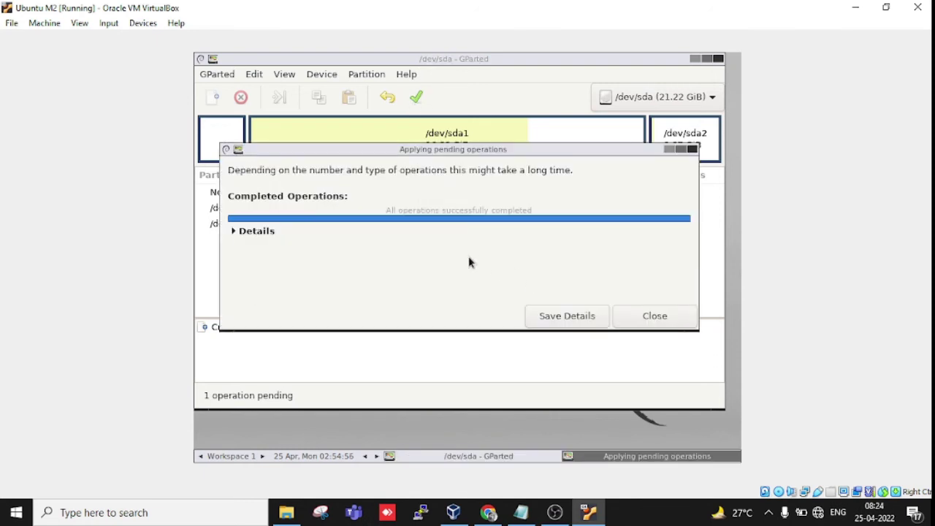
left_click(647, 316)
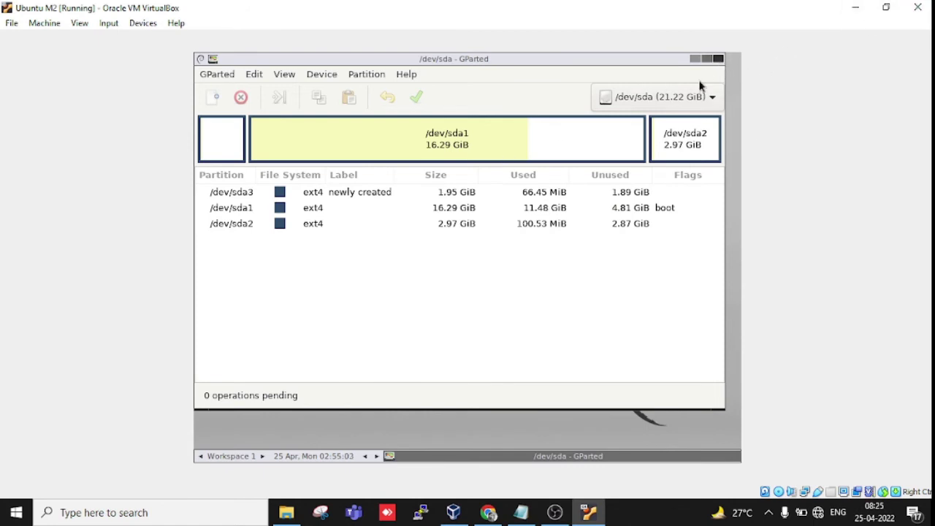
- Power off the Ubuntu M2 virtual machine and move Hard Disk above Optical in its boot order, saving the settings
left_click(918, 9)
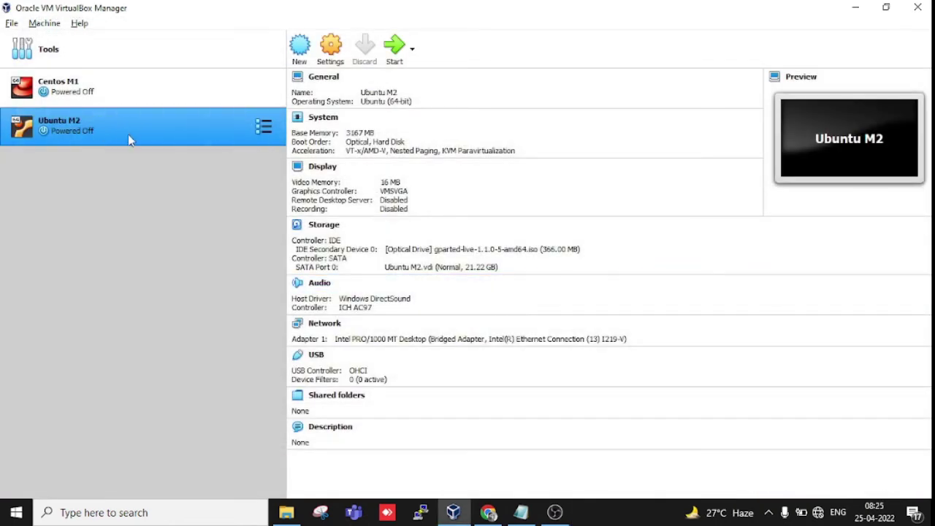
right_click(128, 134)
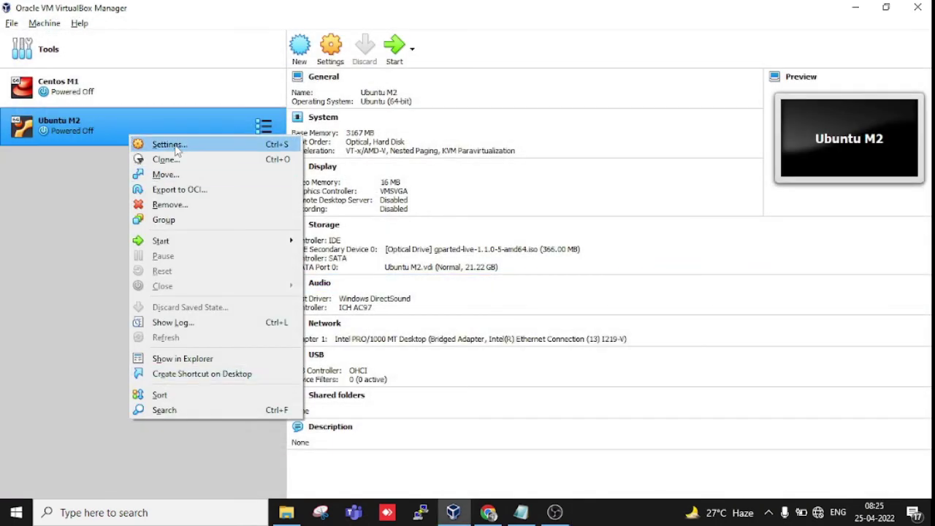
key("Escape")
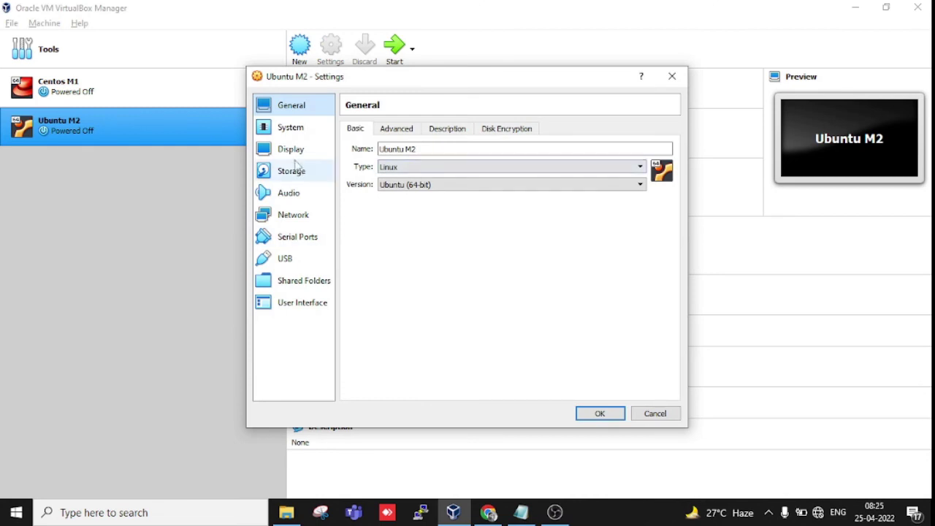
left_click(290, 129)
left_click(466, 198)
left_click(494, 186)
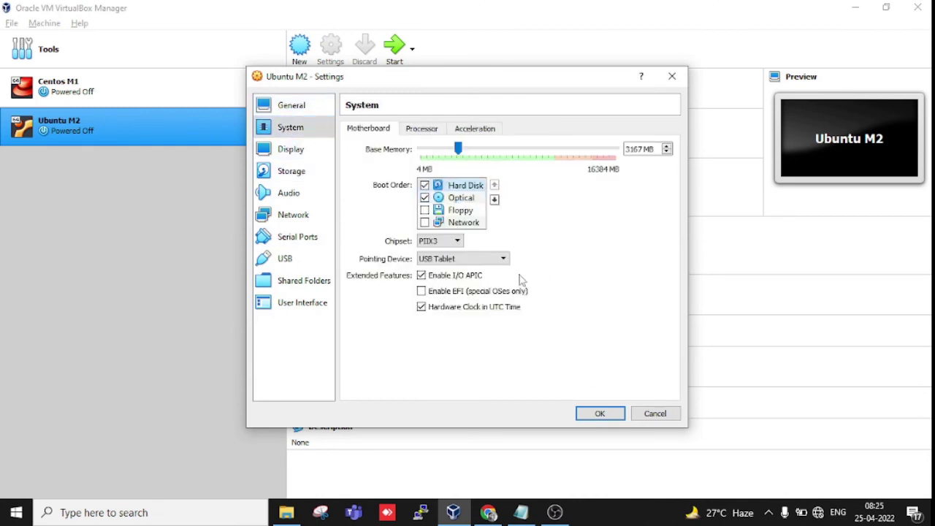
left_click(599, 414)
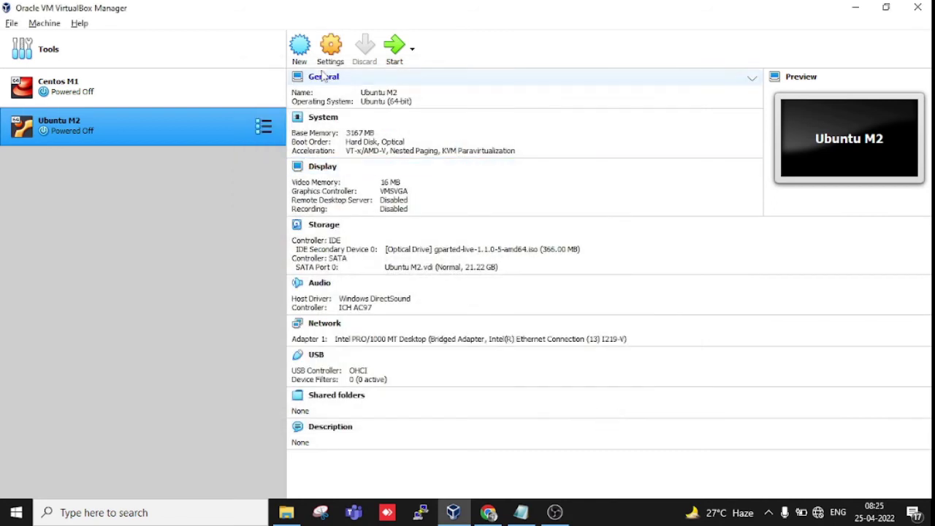
- Start the Ubuntu M2 virtual machine and open a root shell in a terminal with sudo bash, entering the account password
double_click(227, 117)
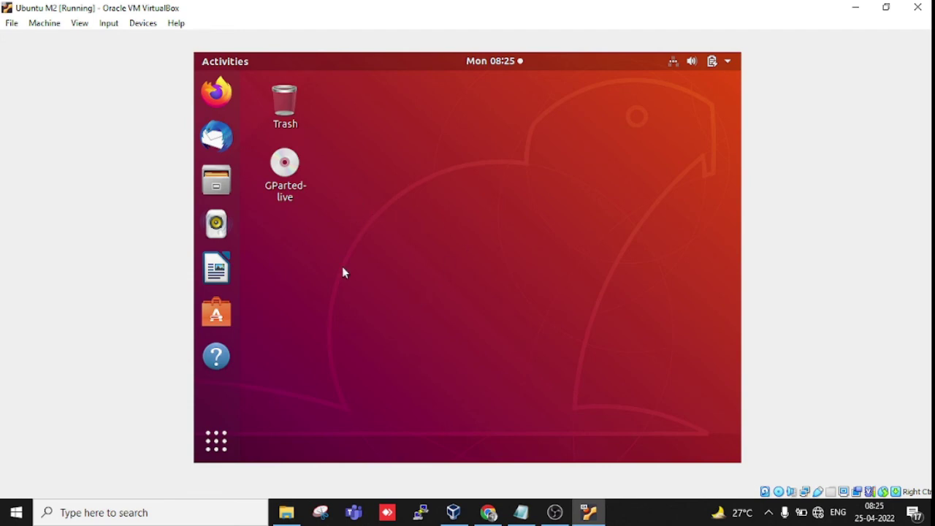
key("ctrl+alt+t")
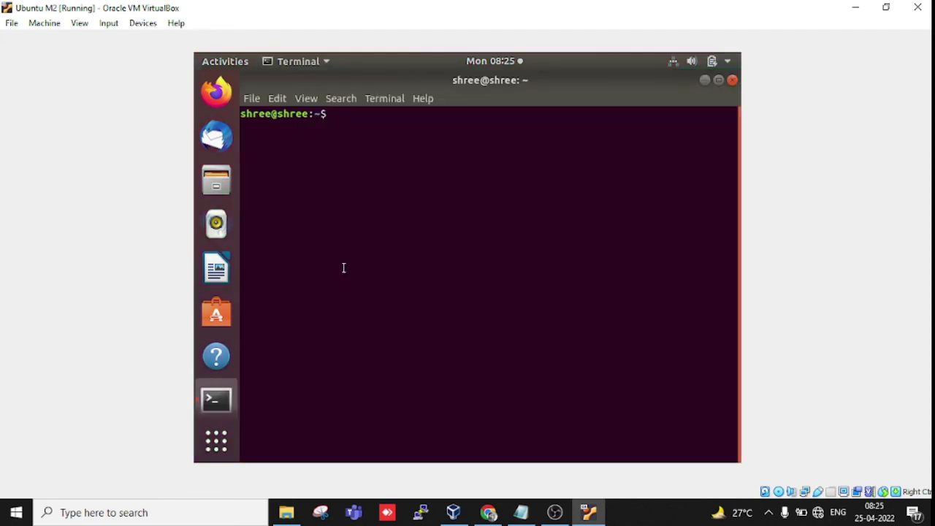
type("sudo bash")
key("Return")
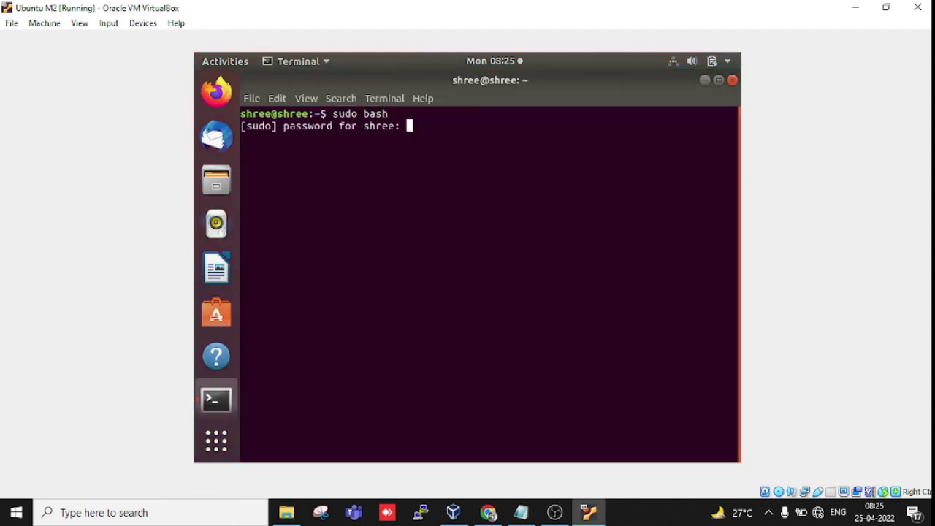
key("Return")
- List the block devices with lsblk and lsblk -fp, check the UUID of the "newly created" partition and close the terminal
type("lsblk")
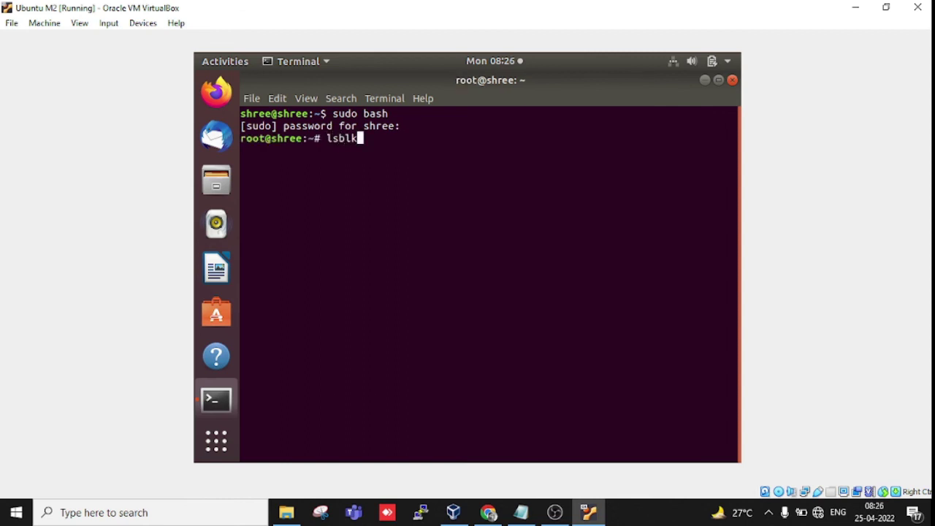
key("Return")
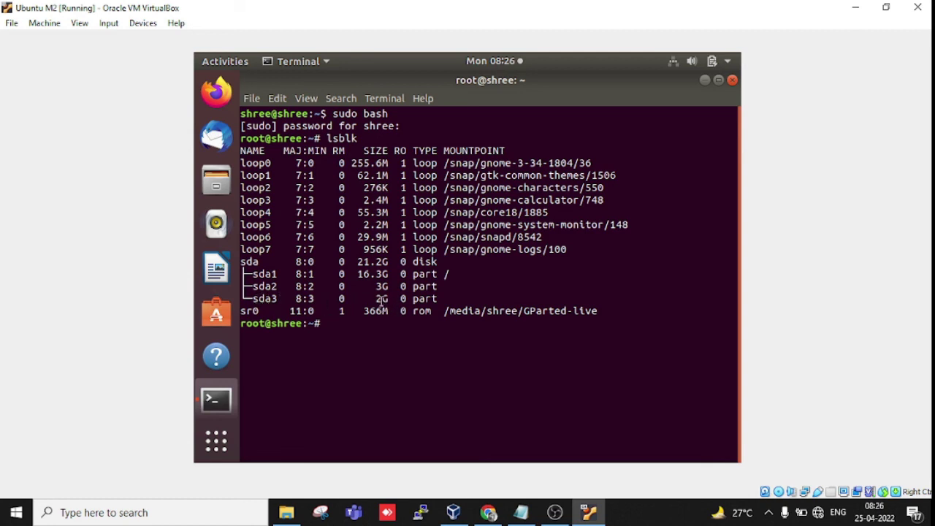
key("Up")
type("-fp")
key("Return")
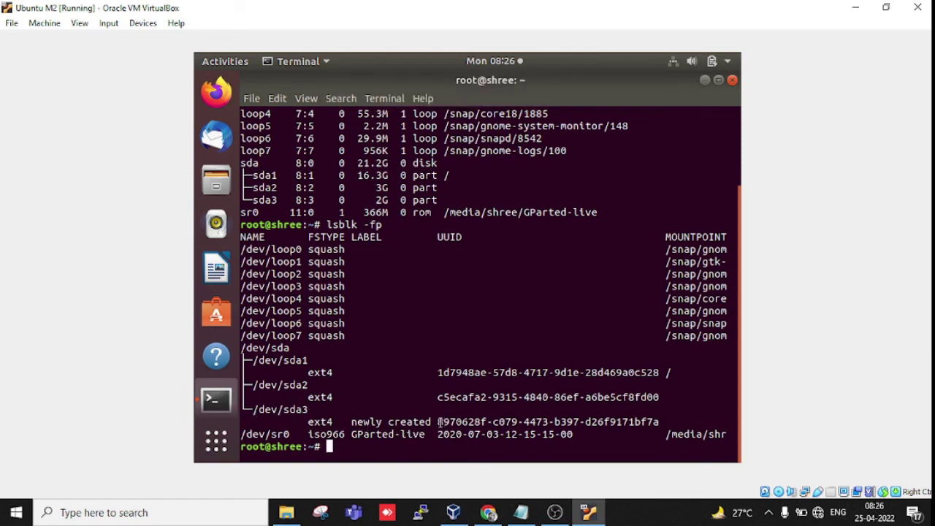
left_click_drag(439, 422, 658, 421)
left_click(683, 413)
left_click(733, 81)
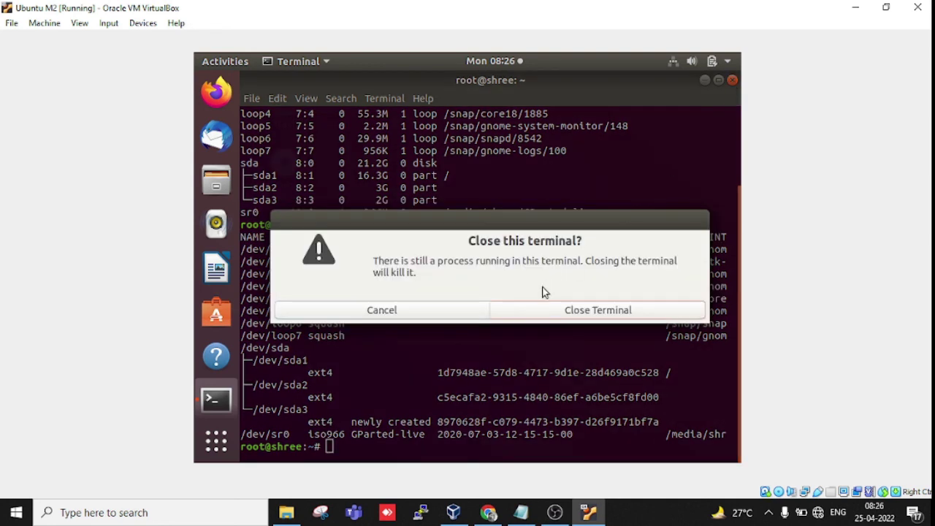